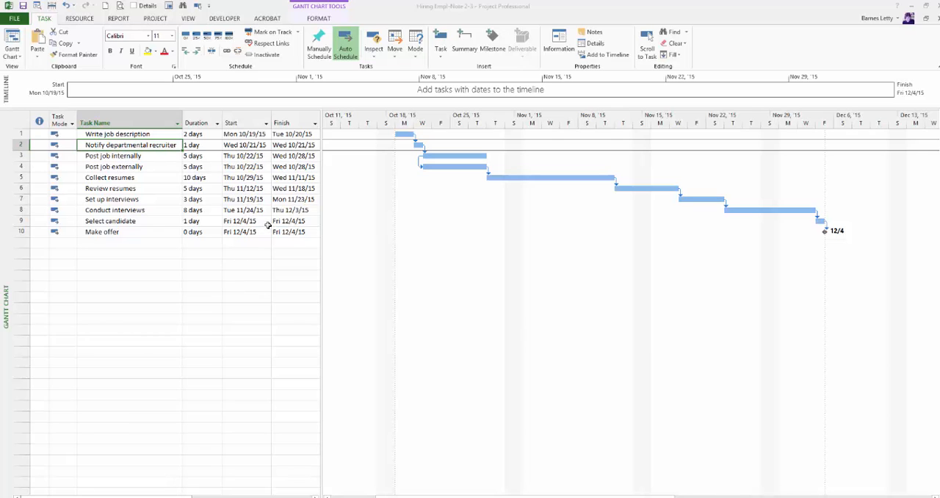
Set the text style for Critical Tasks to a red font color
{"action": "left_click", "coordinate": [318, 20]}
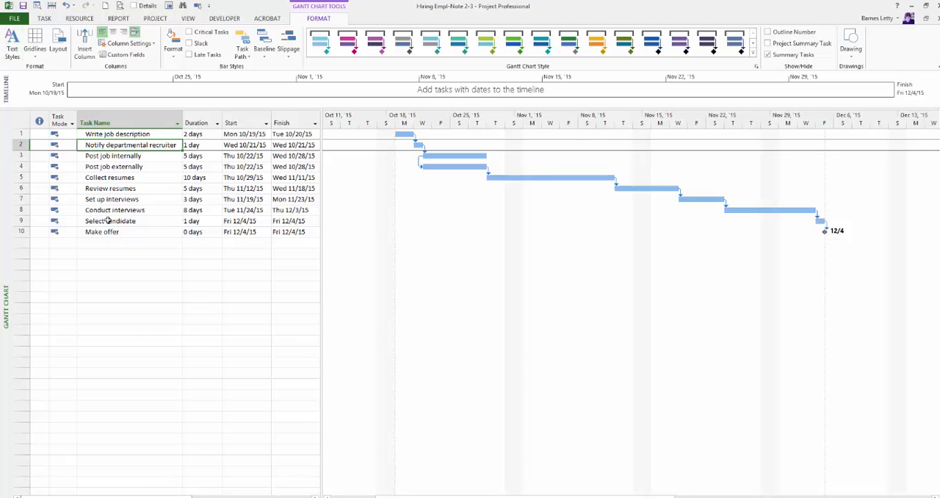
{"action": "left_click", "coordinate": [11, 52]}
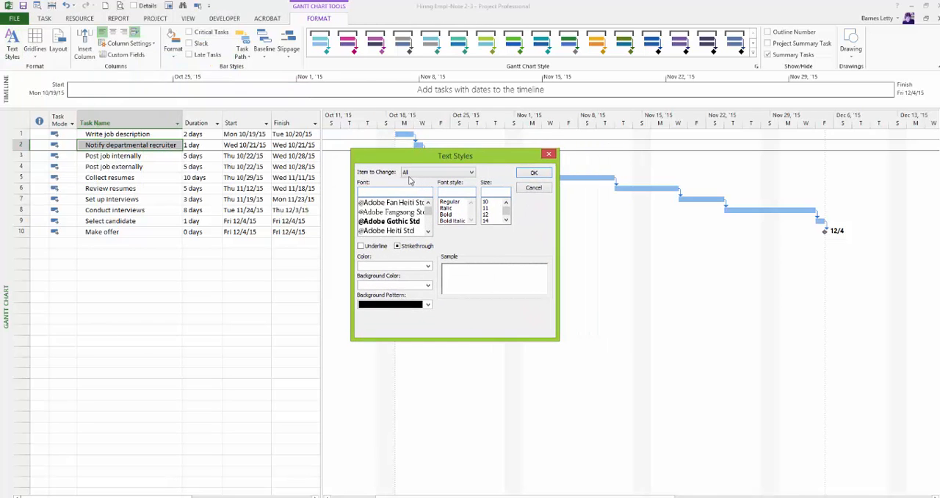
{"action": "left_click", "coordinate": [413, 176]}
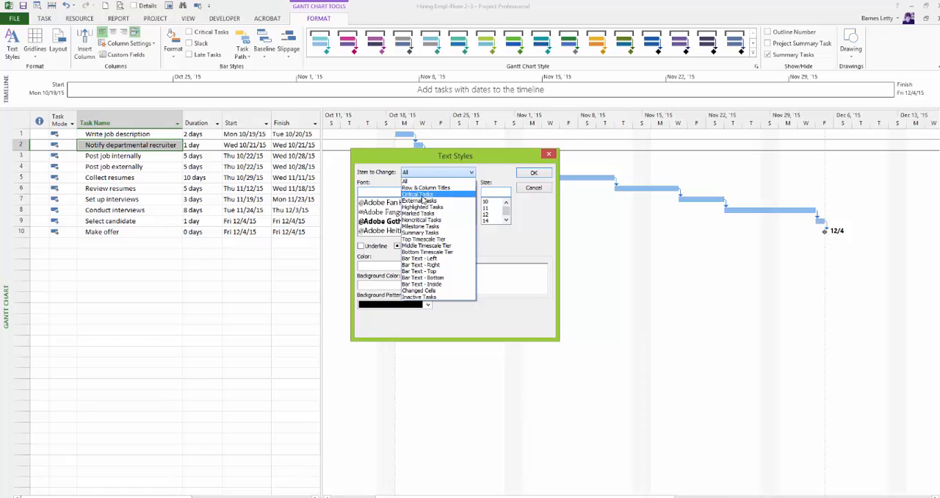
{"action": "left_click", "coordinate": [424, 195]}
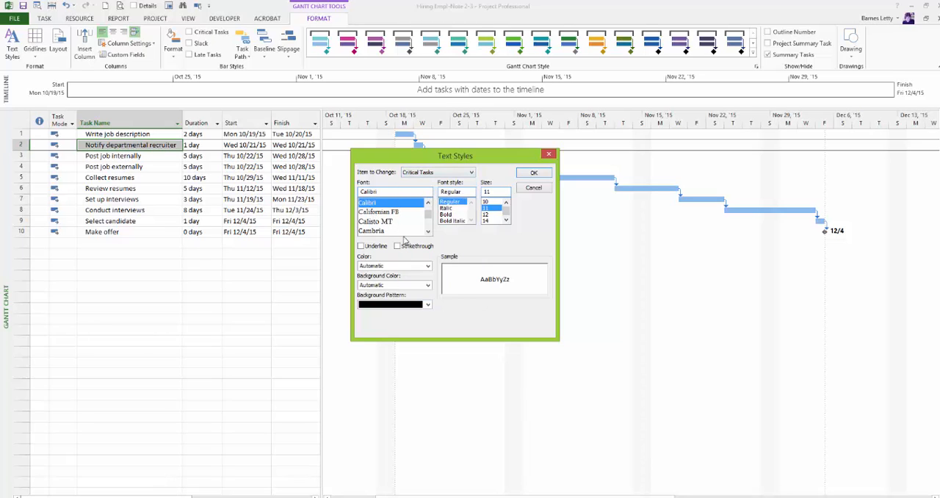
{"action": "left_click", "coordinate": [371, 268]}
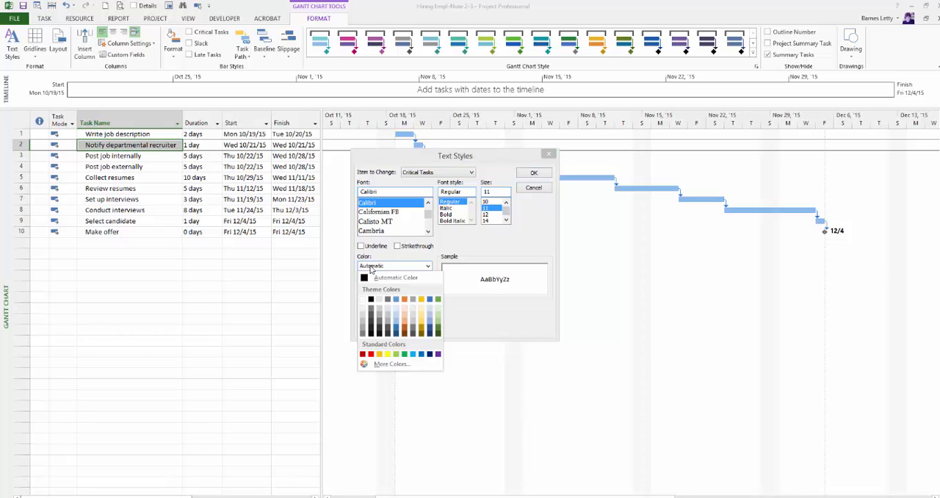
{"action": "left_click", "coordinate": [370, 354]}
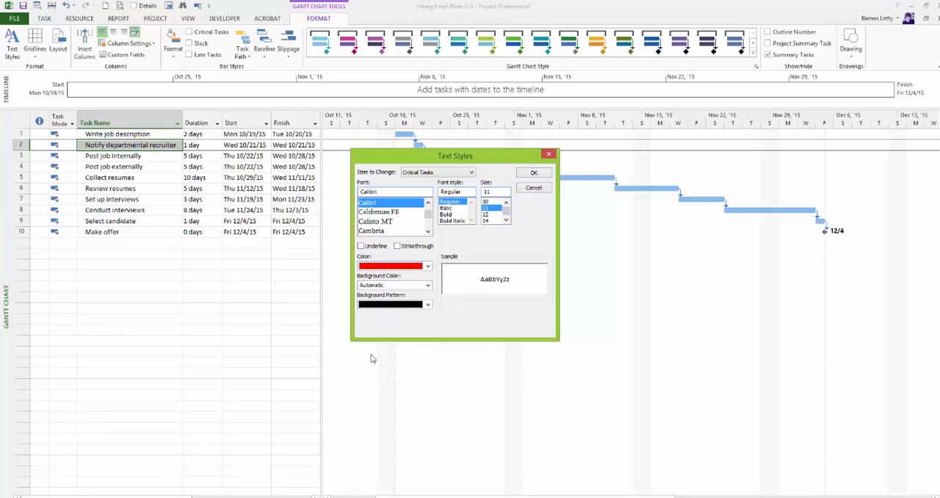
{"action": "left_click", "coordinate": [534, 175]}
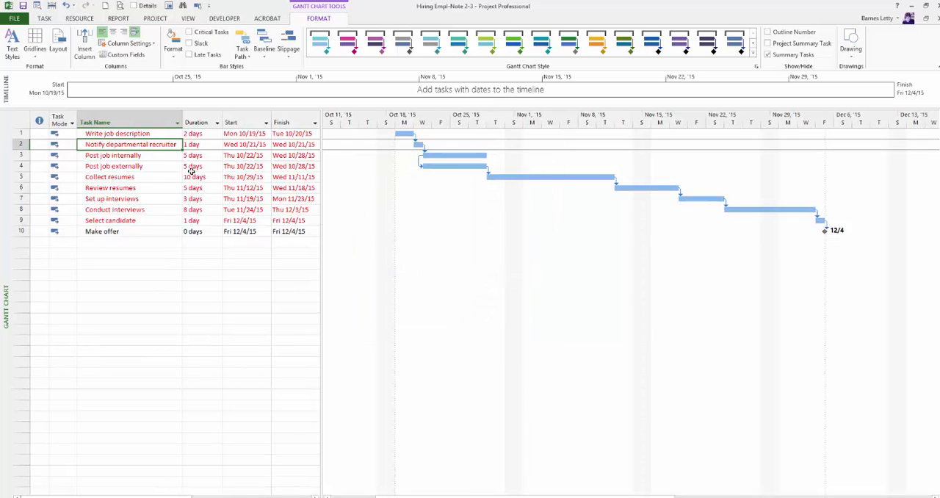
Reveal the Predecessors column beside the Gantt chart and delete the predecessor of the Collect resumes task
{"action": "left_click", "coordinate": [123, 235]}
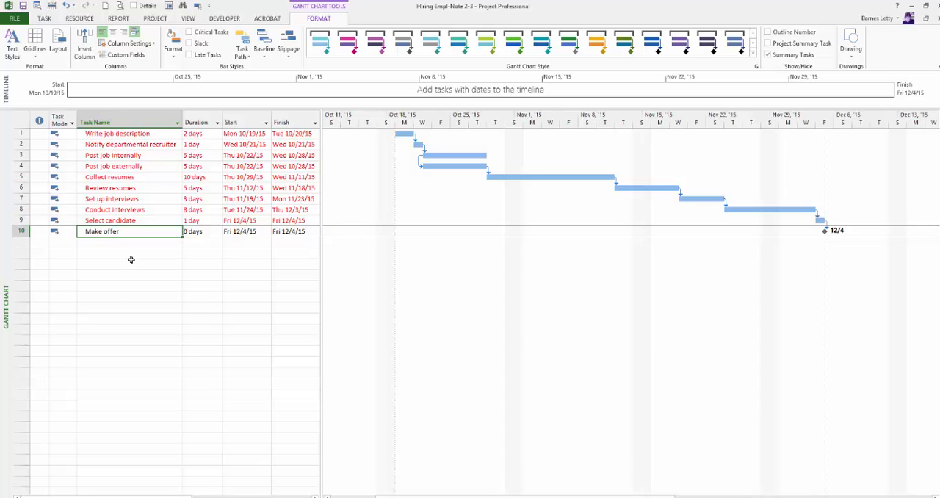
{"action": "left_click_drag", "start_coordinate": [321, 183], "coordinate": [400, 184]}
{"action": "left_click", "coordinate": [333, 181]}
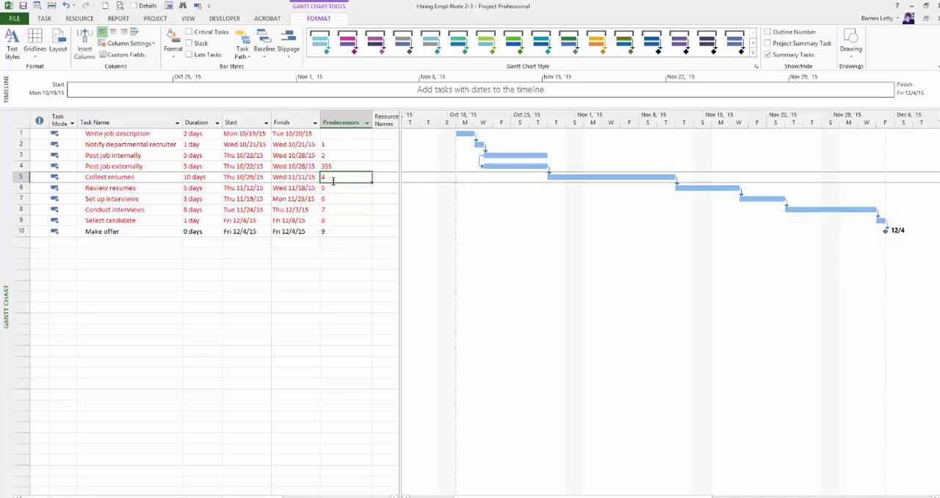
{"action": "key", "text": "Delete"}
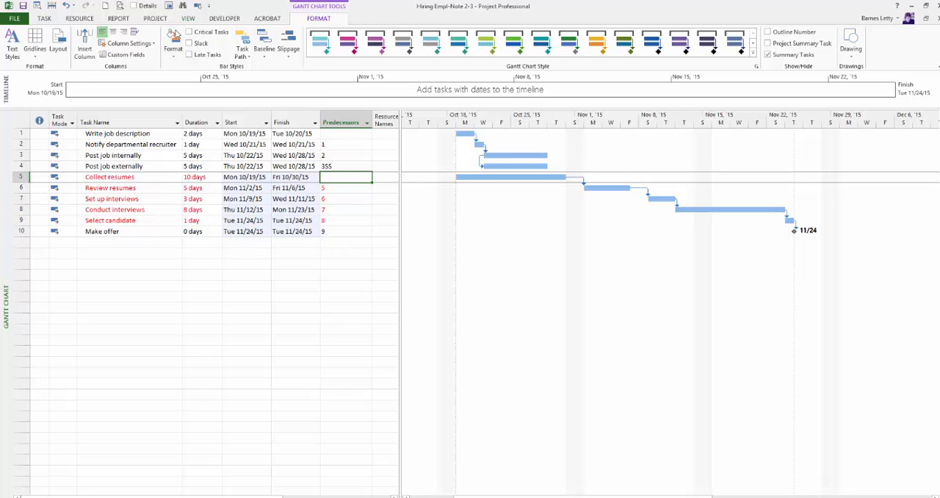
Format the Collect resumes task's individual Gantt bar with a gold middle color
{"action": "left_click", "coordinate": [174, 59]}
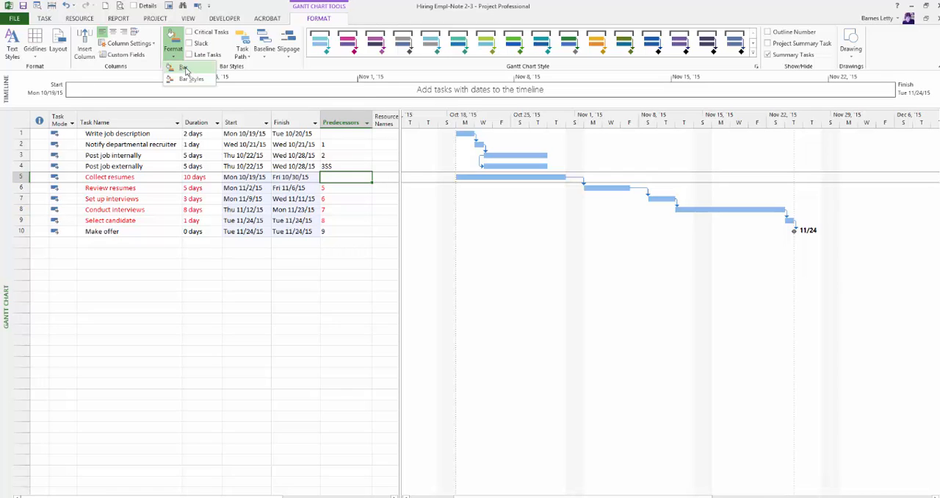
{"action": "left_click", "coordinate": [183, 68]}
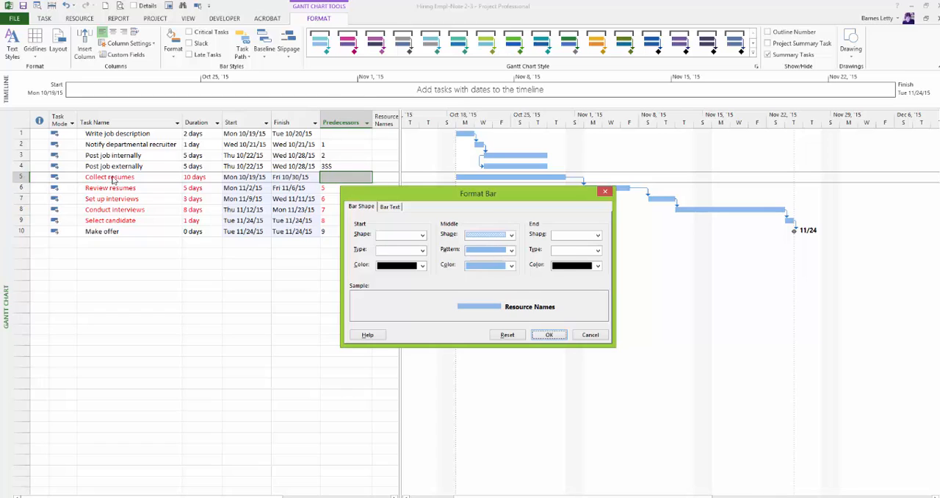
{"action": "left_click", "coordinate": [487, 268]}
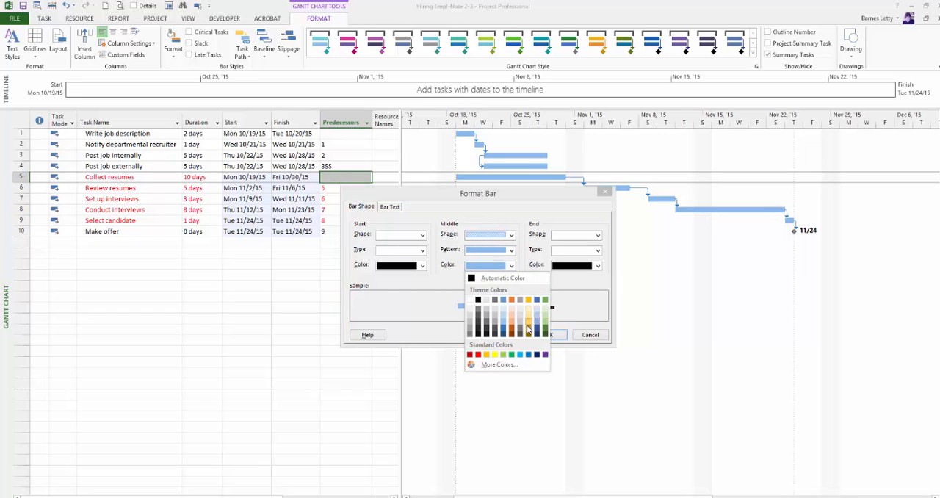
{"action": "left_click", "coordinate": [528, 323]}
{"action": "left_click", "coordinate": [548, 335]}
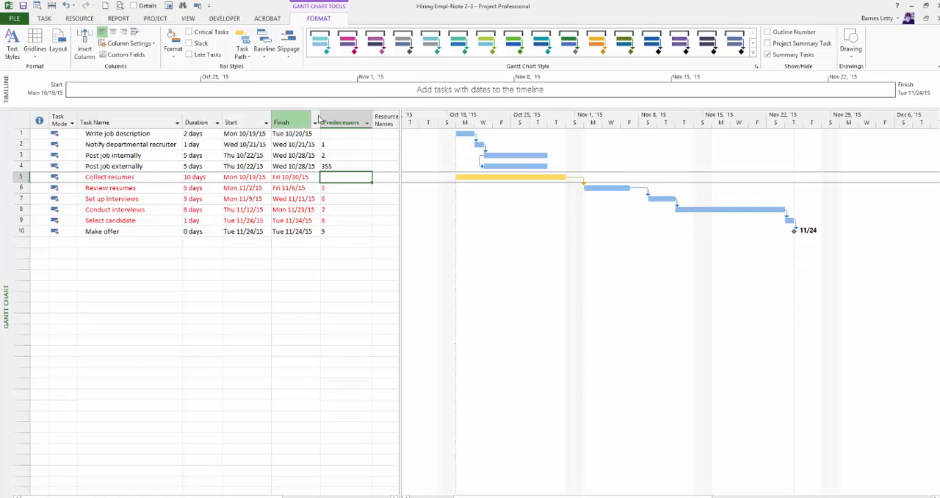
In the bar styles, set the middle color of the Task bar to gray
{"action": "left_click", "coordinate": [173, 50]}
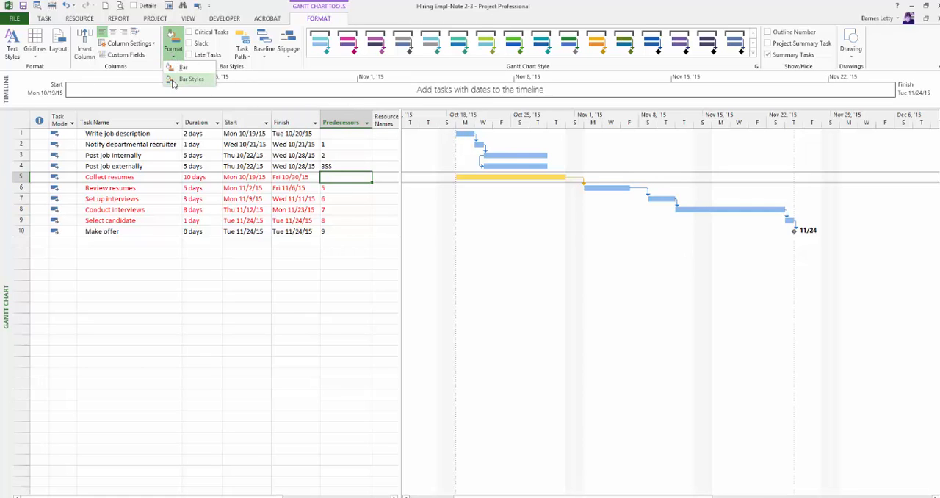
{"action": "left_click", "coordinate": [192, 79]}
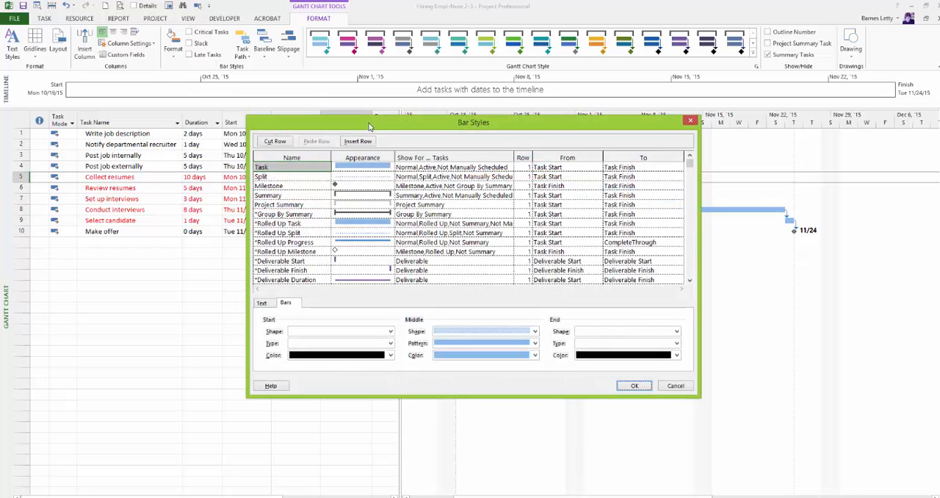
{"action": "left_click_drag", "start_coordinate": [370, 126], "coordinate": [322, 138]}
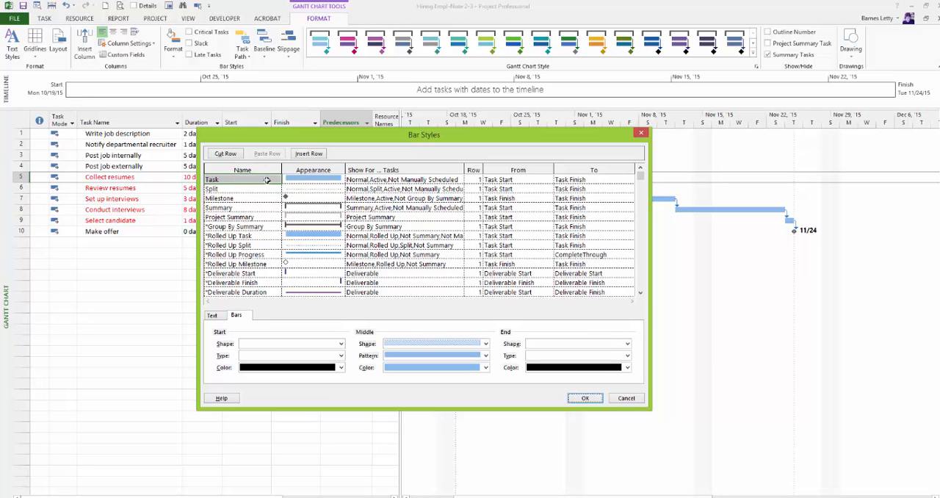
{"action": "left_click", "coordinate": [315, 180]}
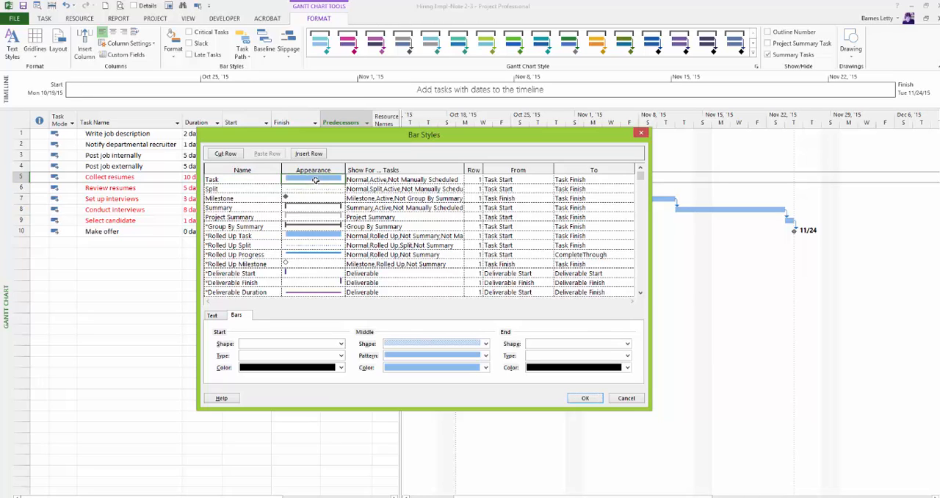
{"action": "left_click", "coordinate": [420, 367]}
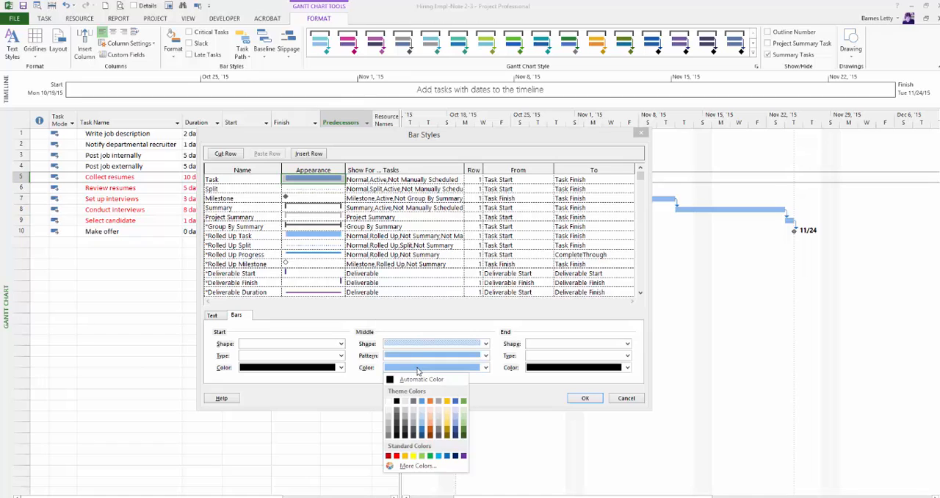
{"action": "left_click", "coordinate": [431, 401]}
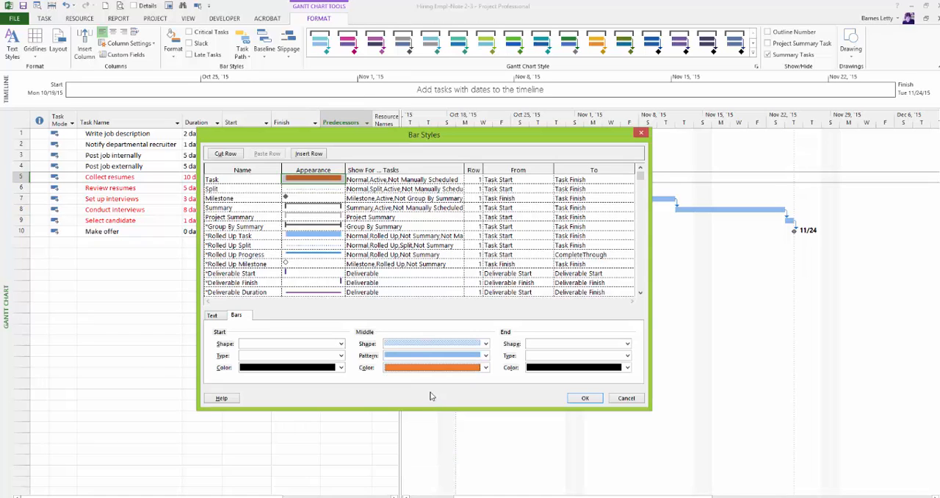
{"action": "left_click", "coordinate": [444, 369]}
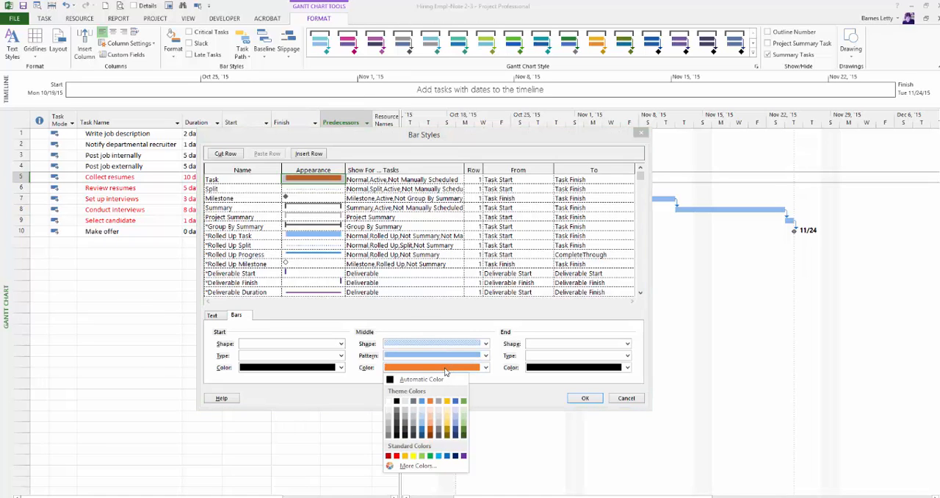
{"action": "left_click", "coordinate": [415, 429]}
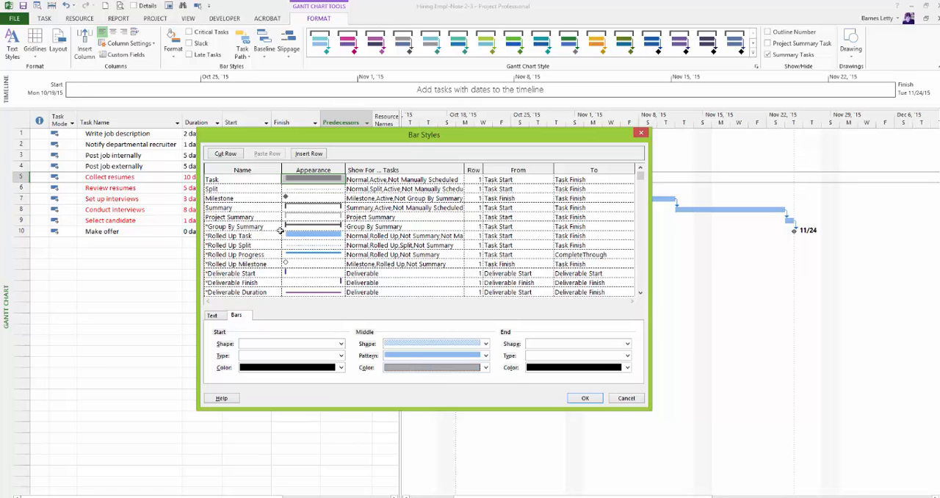
{"action": "left_click", "coordinate": [253, 245]}
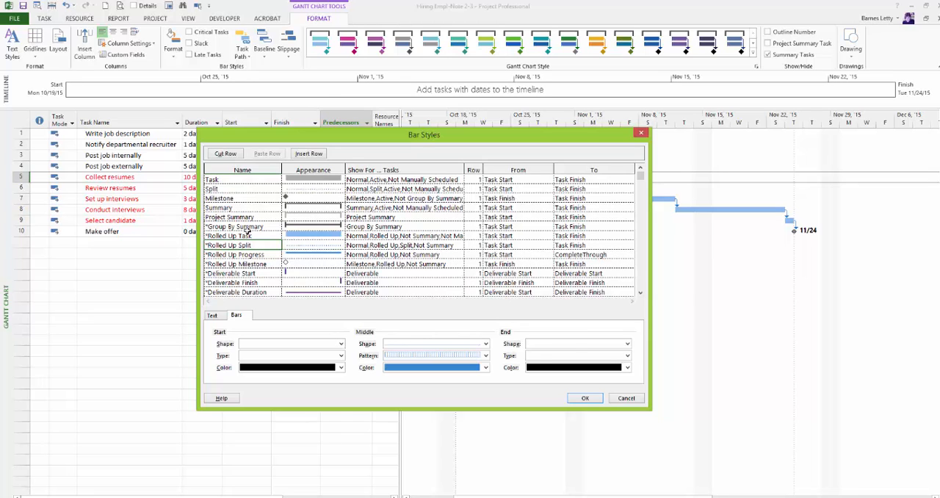
{"action": "left_click", "coordinate": [232, 207]}
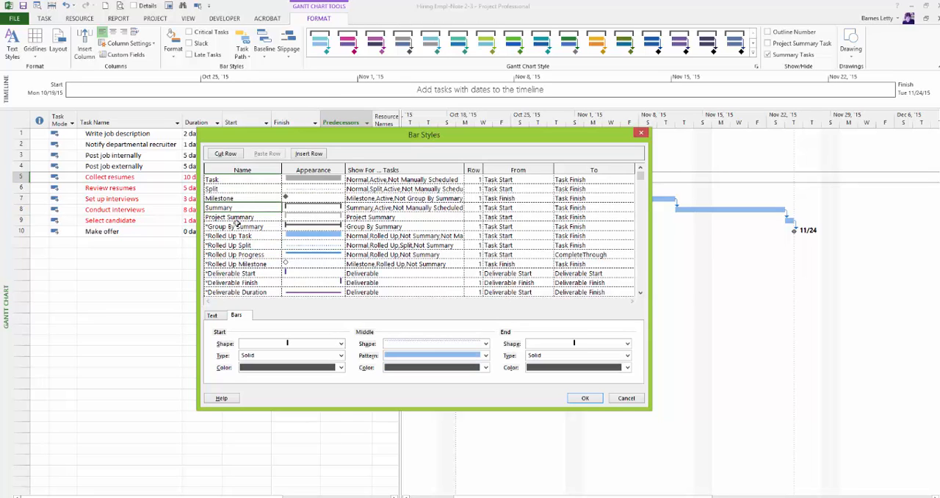
{"action": "left_click", "coordinate": [257, 272]}
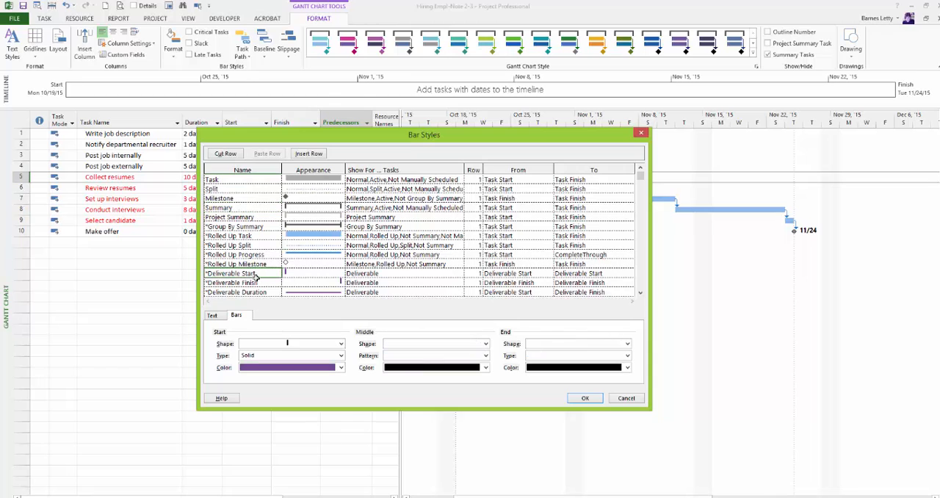
{"action": "left_click", "coordinate": [242, 245]}
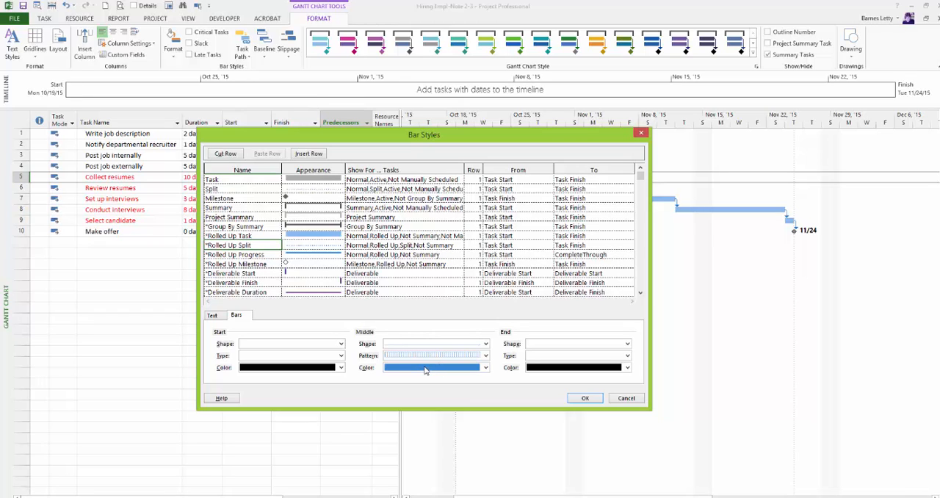
Set the middle color of the Summary bar style to purple, keeping its solid pattern
{"action": "left_click", "coordinate": [227, 209]}
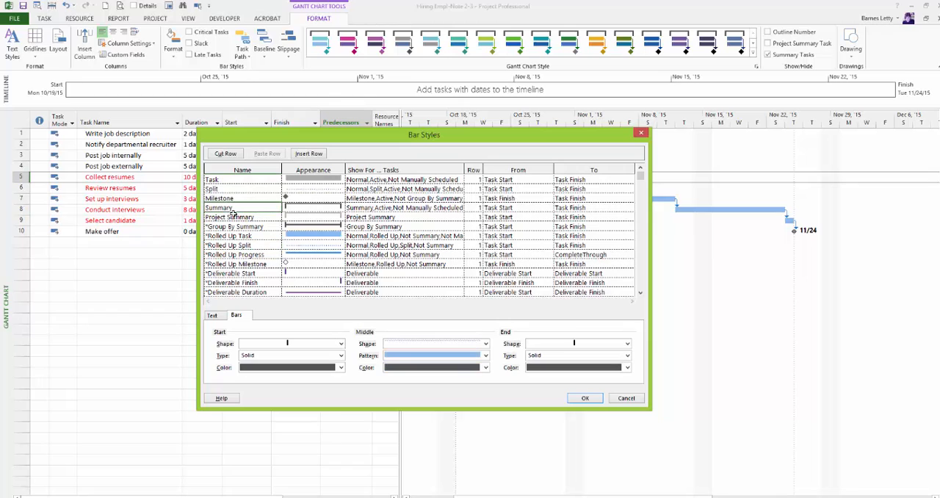
{"action": "left_click", "coordinate": [443, 346]}
{"action": "left_click", "coordinate": [437, 354]}
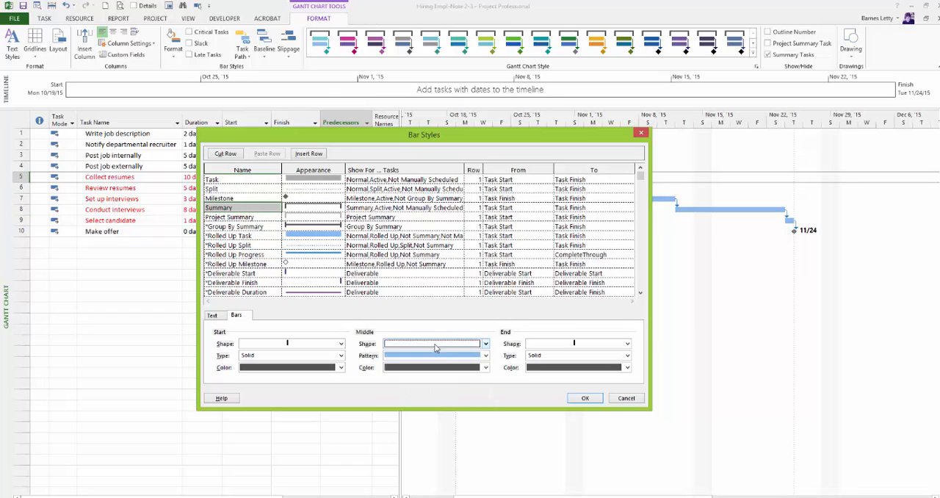
{"action": "left_click", "coordinate": [430, 359]}
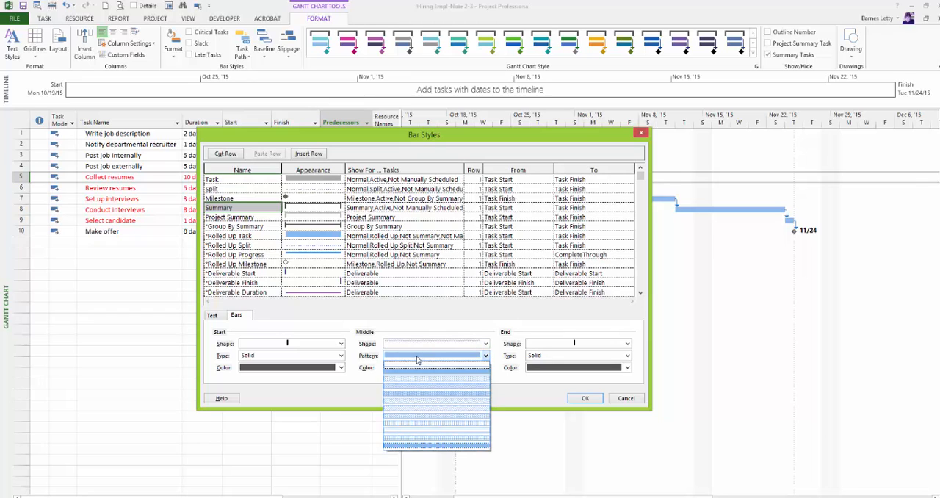
{"action": "left_click", "coordinate": [410, 369]}
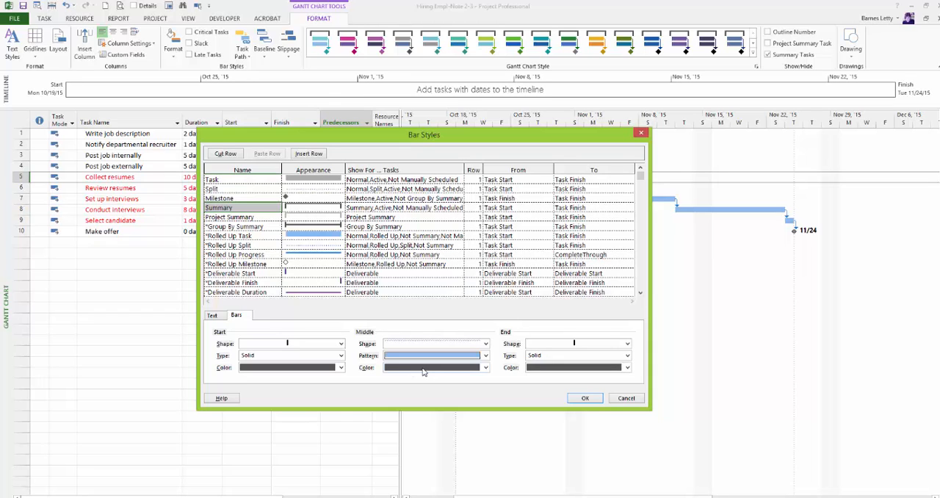
{"action": "left_click", "coordinate": [423, 367]}
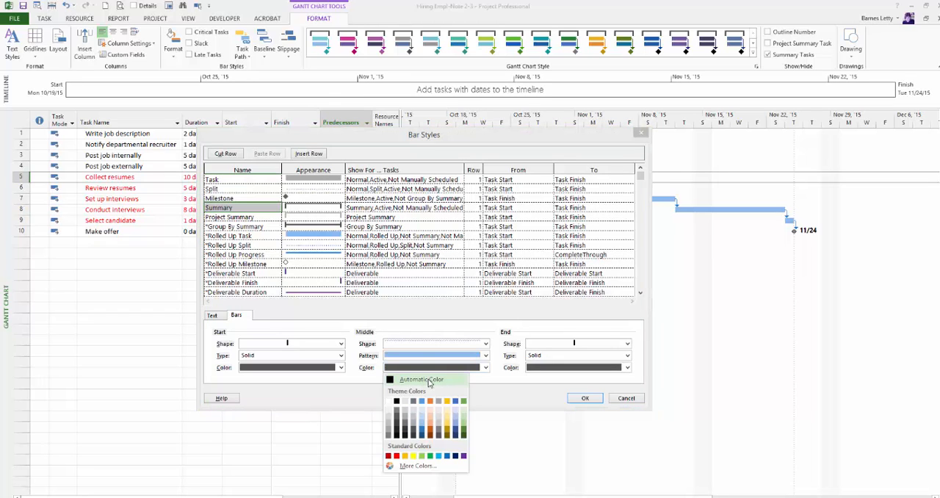
{"action": "left_click", "coordinate": [464, 455]}
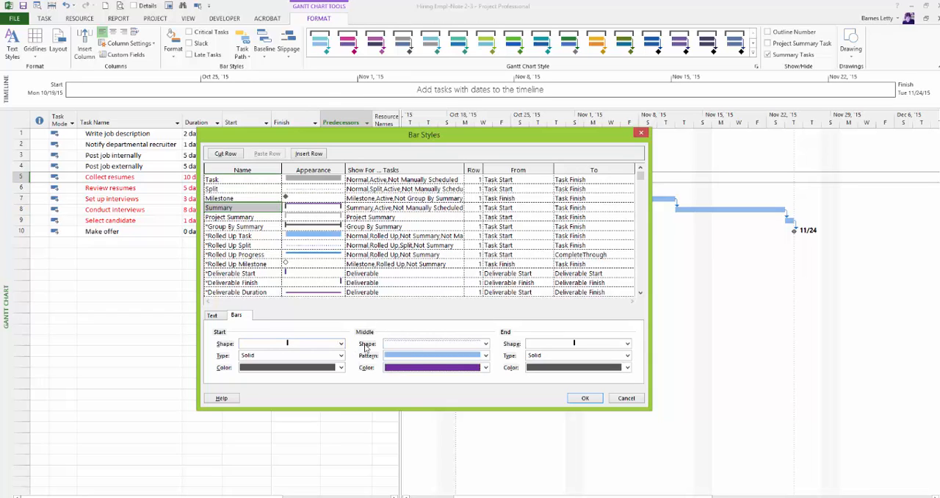
Give the Summary bar style a star for both its start shape and its end shape
{"action": "left_click", "coordinate": [341, 343]}
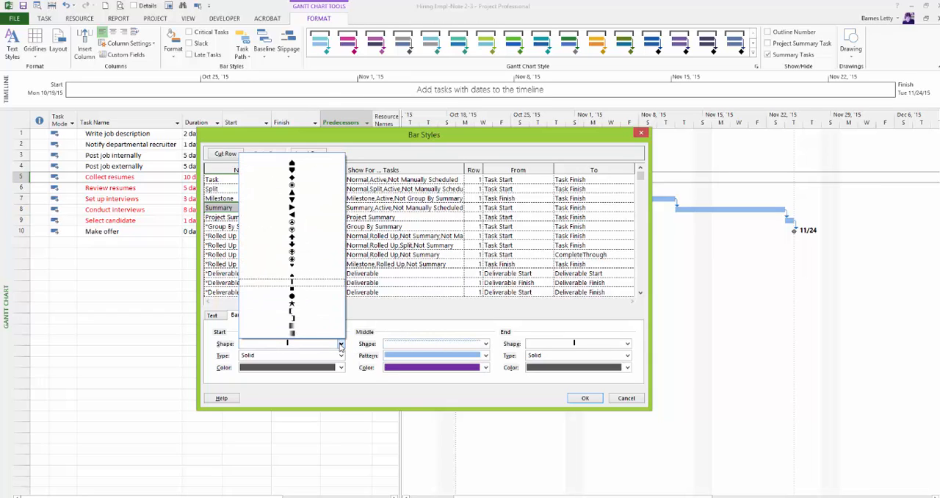
{"action": "left_click", "coordinate": [305, 304]}
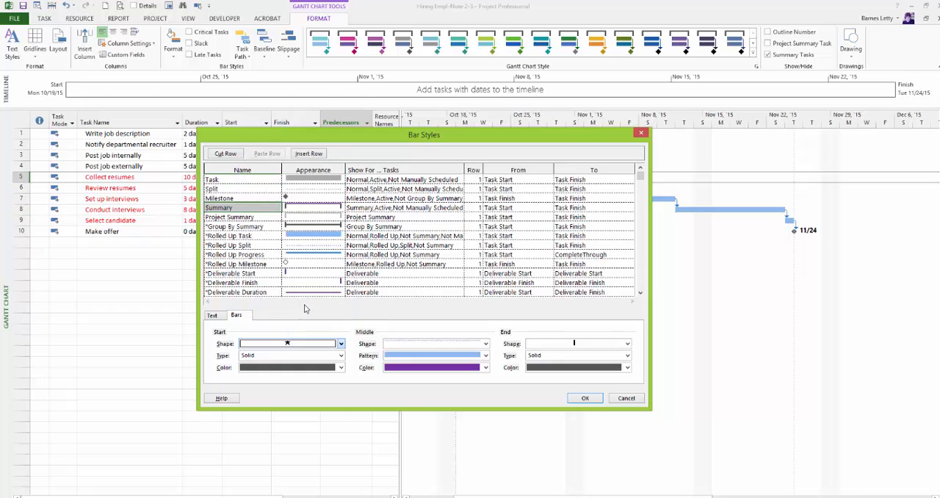
{"action": "left_click", "coordinate": [550, 344]}
{"action": "left_click", "coordinate": [566, 303]}
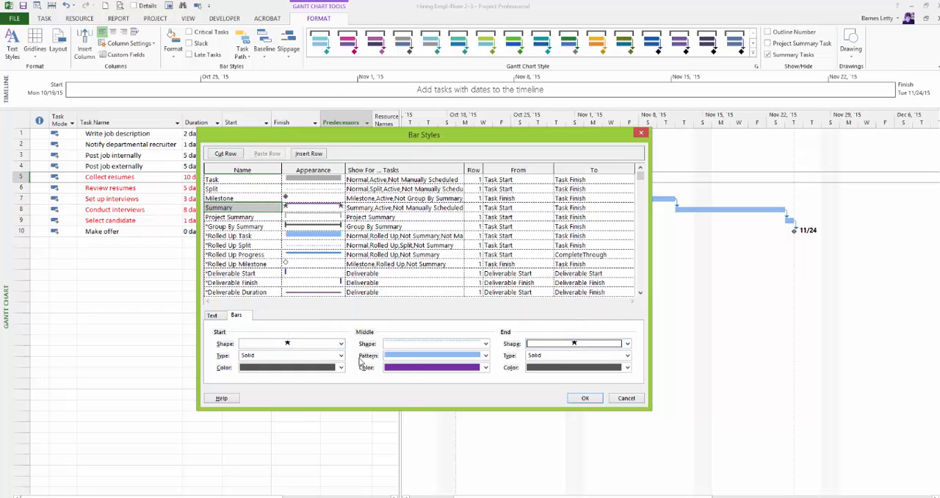
Have the Summary bar style show the Name field as text above its bars, and apply the bar styles
{"action": "left_click", "coordinate": [212, 315]}
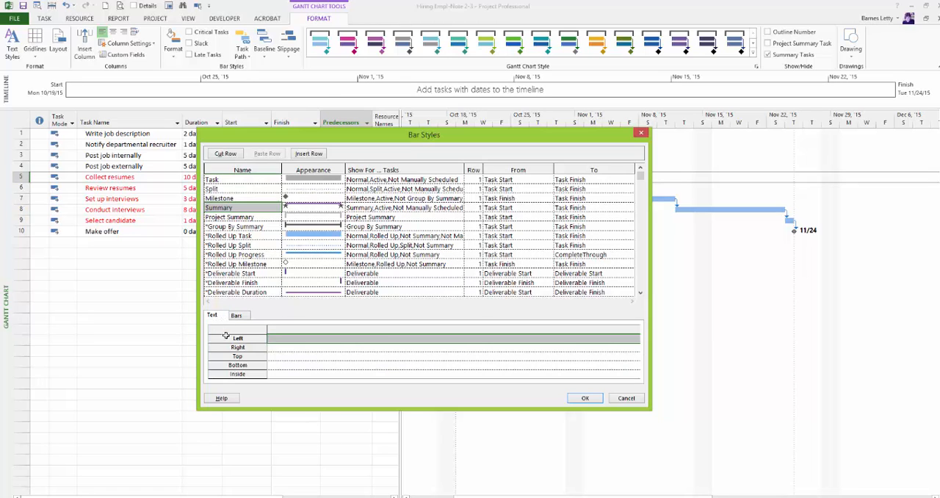
{"action": "left_click", "coordinate": [277, 357]}
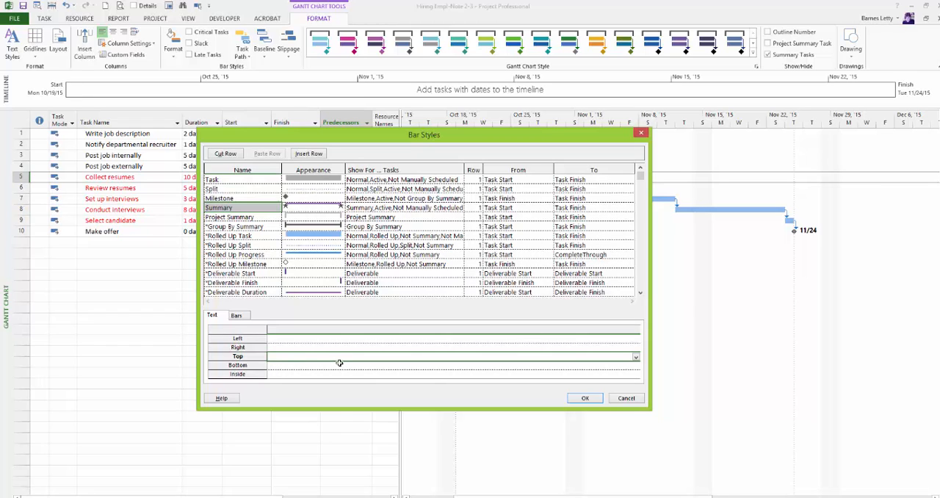
{"action": "type", "text": "Name"}
{"action": "left_click", "coordinate": [342, 349]}
{"action": "left_click", "coordinate": [342, 348]}
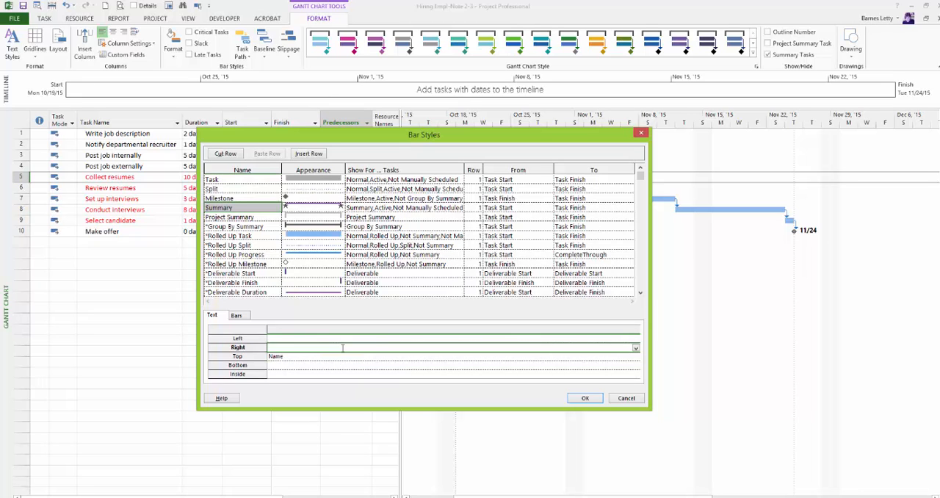
{"action": "left_click", "coordinate": [576, 398]}
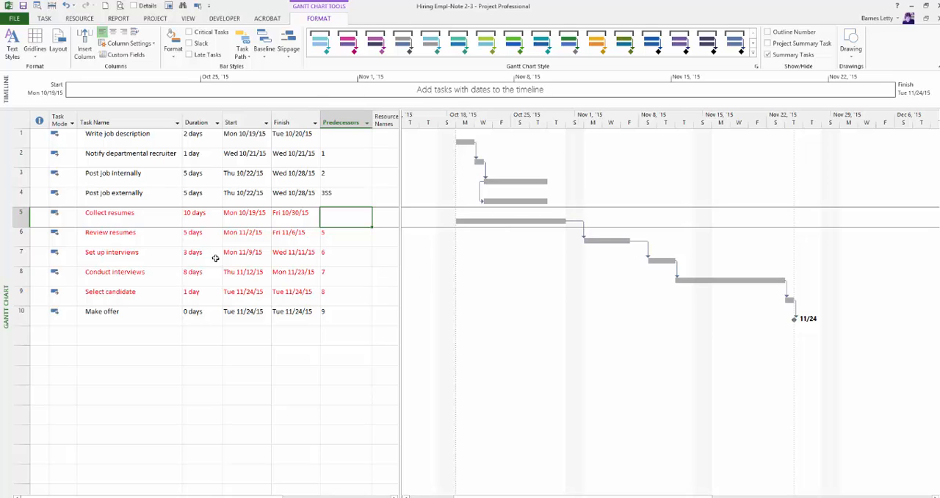
Indent the tasks from Collect resumes through Conduct interviews as subtasks of Post job externally
{"action": "left_click_drag", "start_coordinate": [103, 212], "coordinate": [100, 286]}
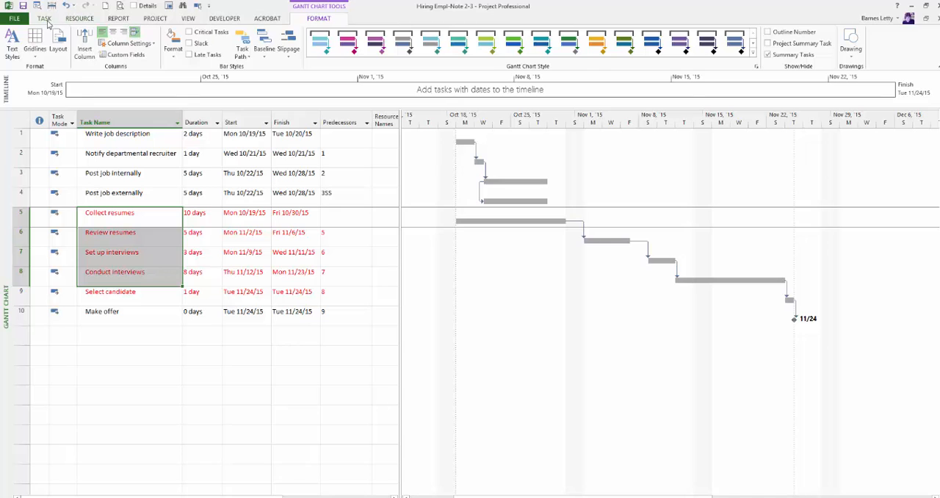
{"action": "left_click", "coordinate": [47, 20]}
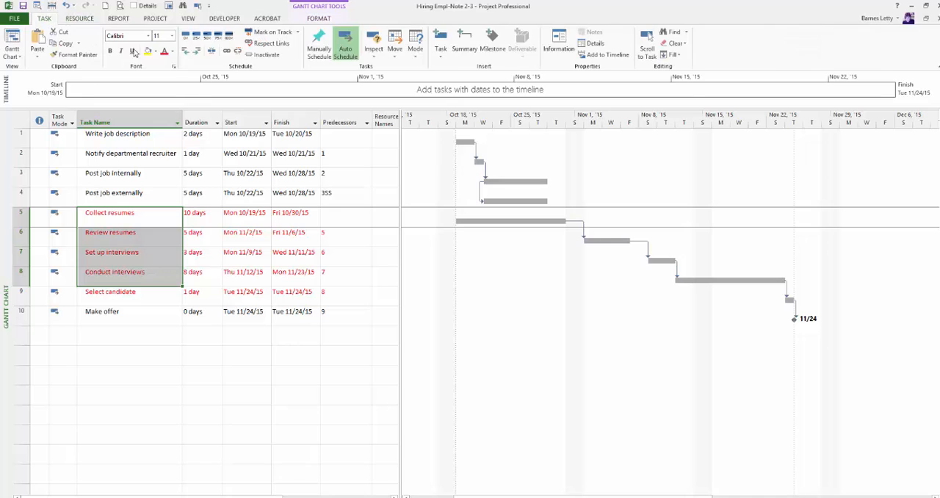
{"action": "left_click", "coordinate": [197, 53]}
{"action": "left_click", "coordinate": [139, 193]}
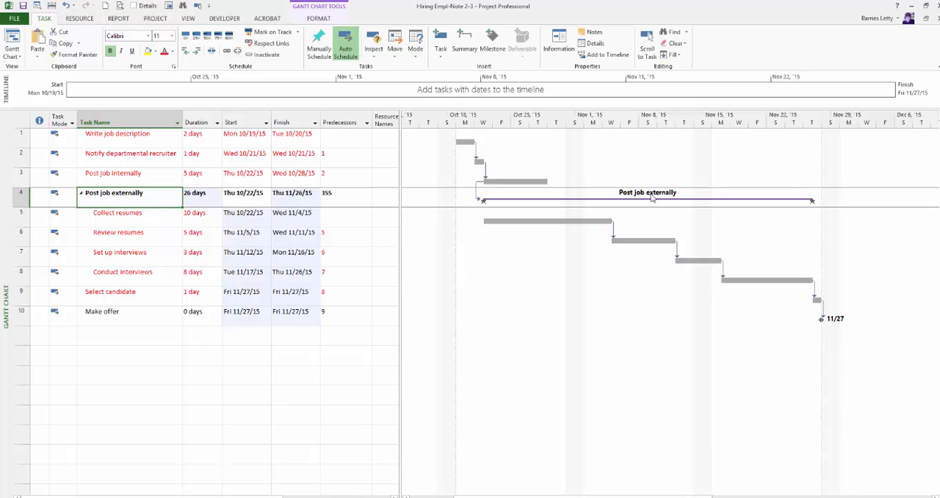
Examine the text settings of the Task bar style, checking which field it shows to the right of the bars
{"action": "left_click", "coordinate": [583, 222]}
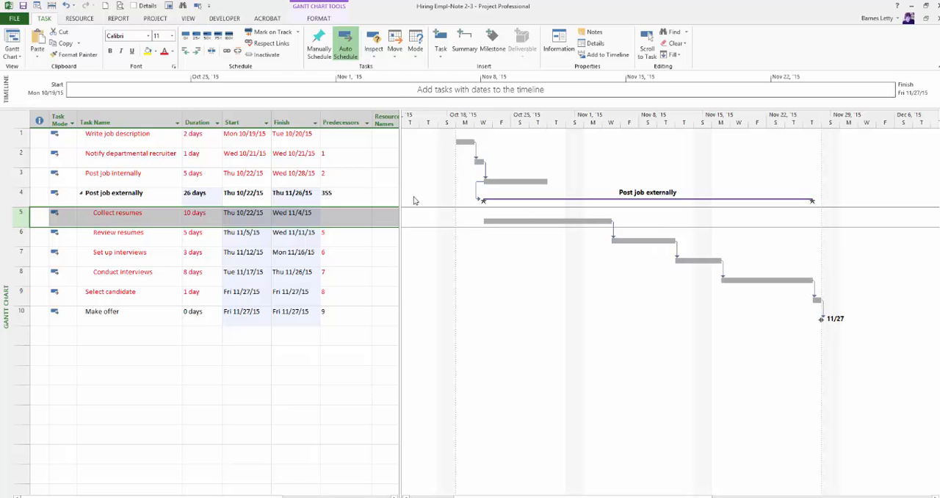
{"action": "left_click", "coordinate": [319, 18]}
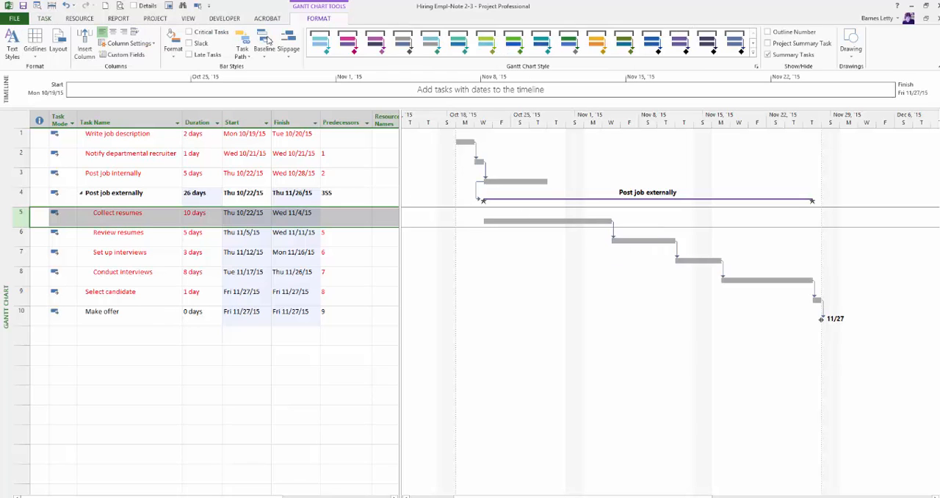
{"action": "left_click", "coordinate": [174, 46]}
{"action": "left_click", "coordinate": [184, 80]}
{"action": "left_click", "coordinate": [278, 169]}
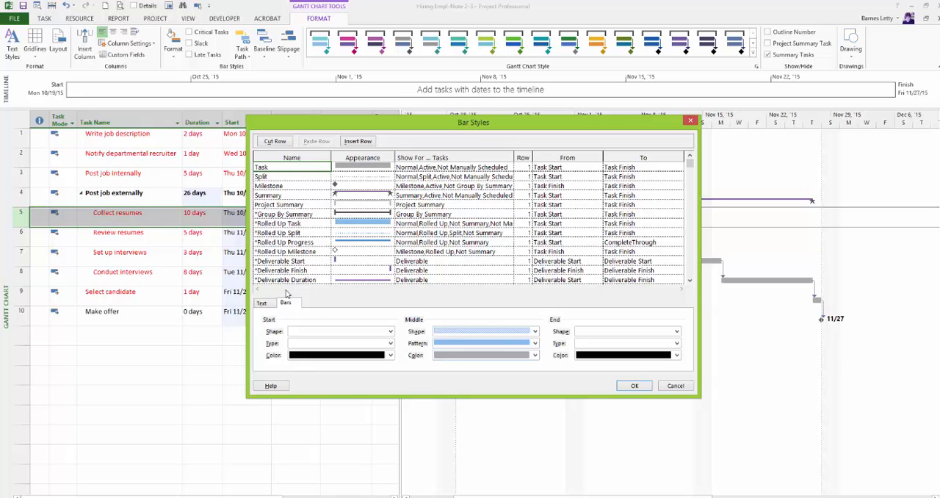
{"action": "left_click", "coordinate": [266, 303]}
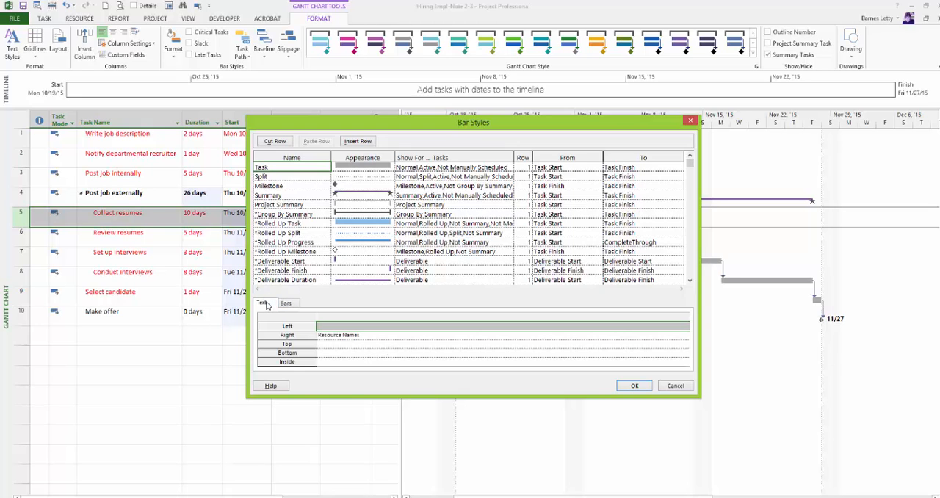
{"action": "left_click", "coordinate": [353, 336]}
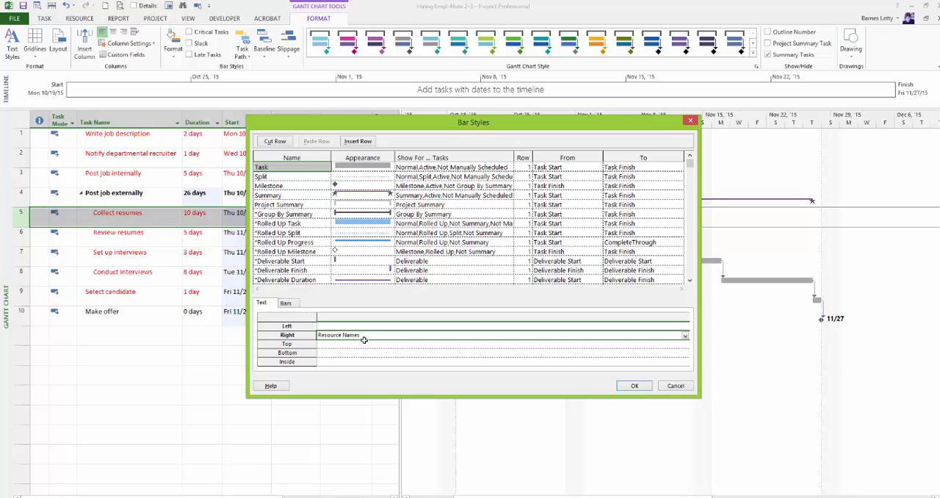
{"action": "left_click", "coordinate": [636, 387]}
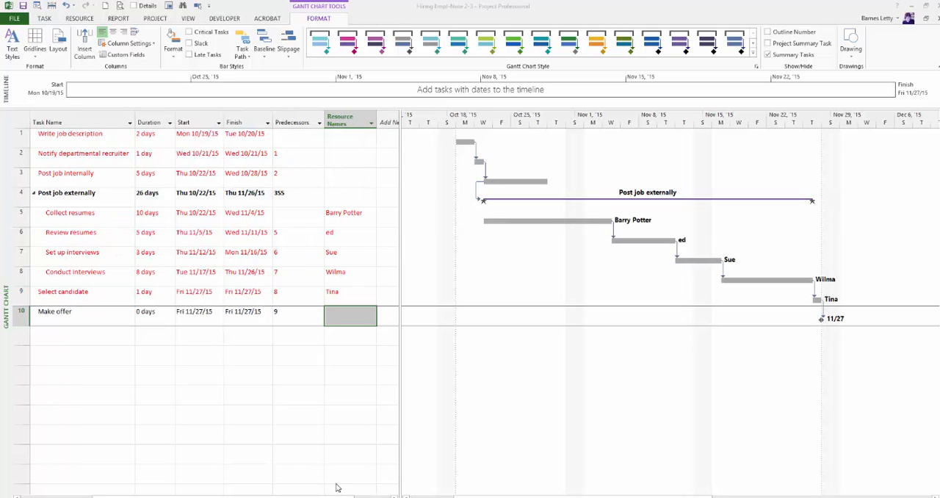
Have the Task bar style show the Start field as text to the left of its bars, and apply it
{"action": "mouse_move", "coordinate": [558, 496]}
{"action": "left_mouse_down"}
{"action": "mouse_move", "coordinate": [521, 496]}
{"action": "mouse_move", "coordinate": [540, 496]}
{"action": "left_mouse_up"}
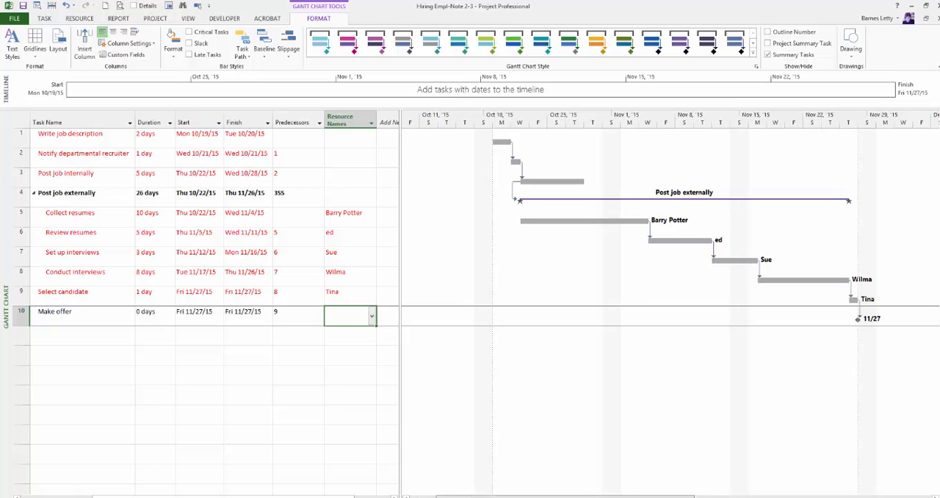
{"action": "left_click_drag", "start_coordinate": [587, 496], "coordinate": [622, 496]}
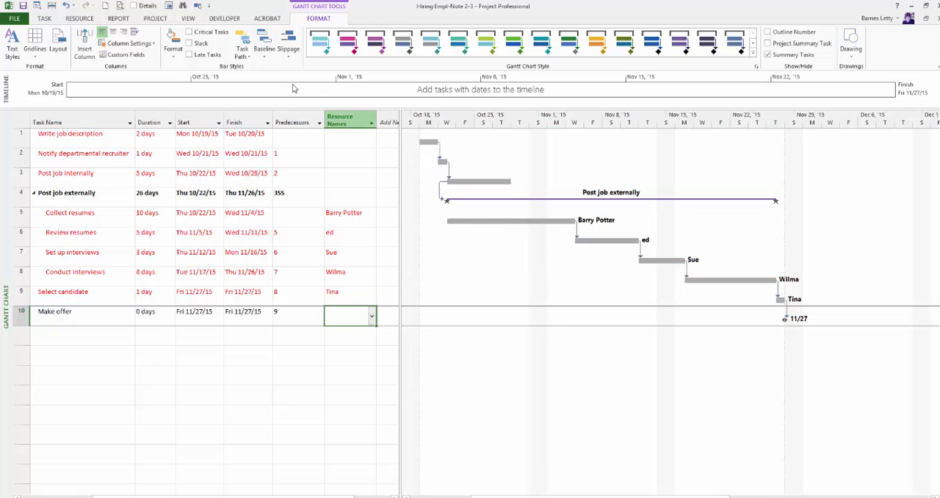
{"action": "left_click", "coordinate": [174, 55]}
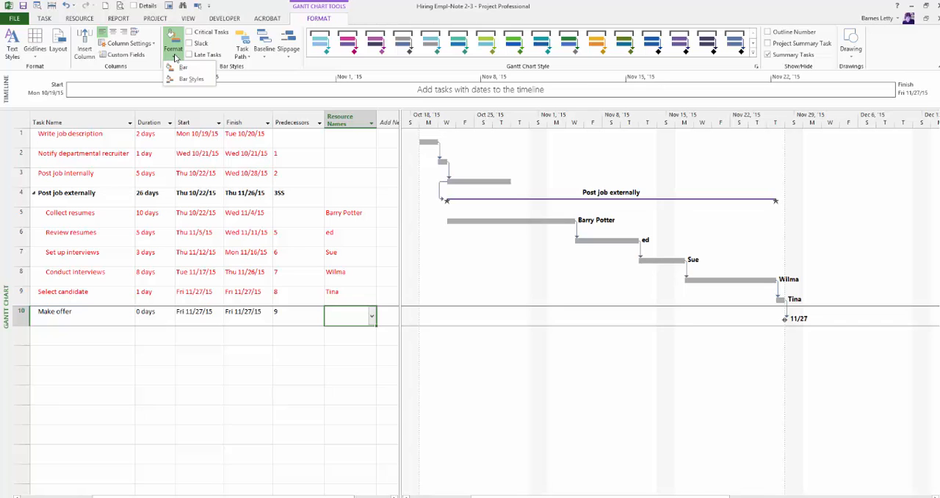
{"action": "left_click", "coordinate": [190, 78]}
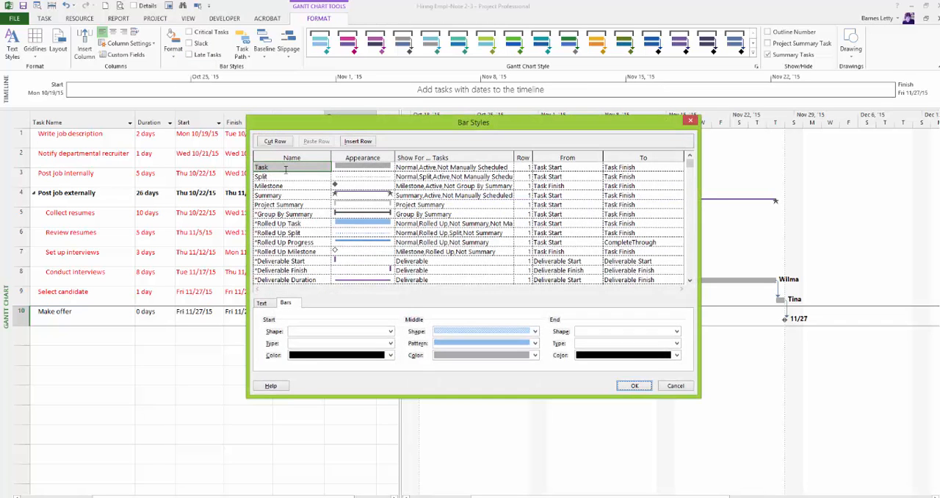
{"action": "left_click", "coordinate": [304, 167]}
{"action": "left_click", "coordinate": [352, 166]}
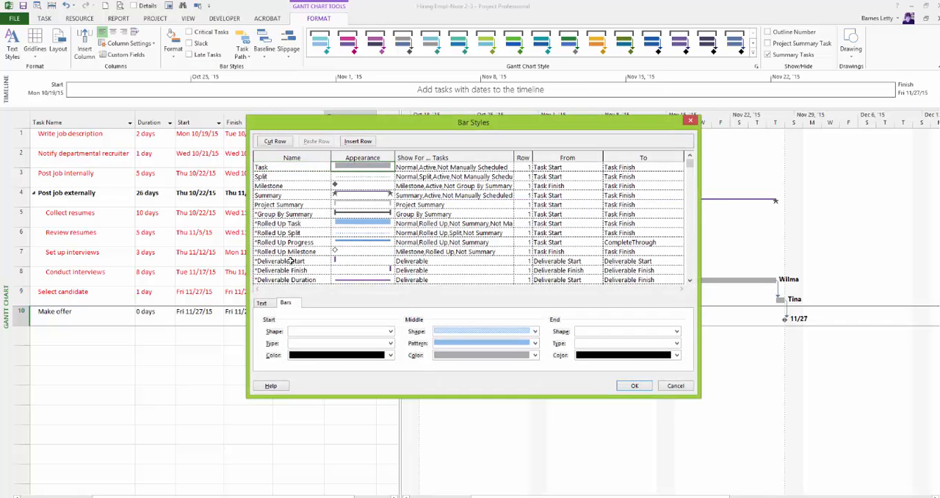
{"action": "left_click", "coordinate": [262, 303]}
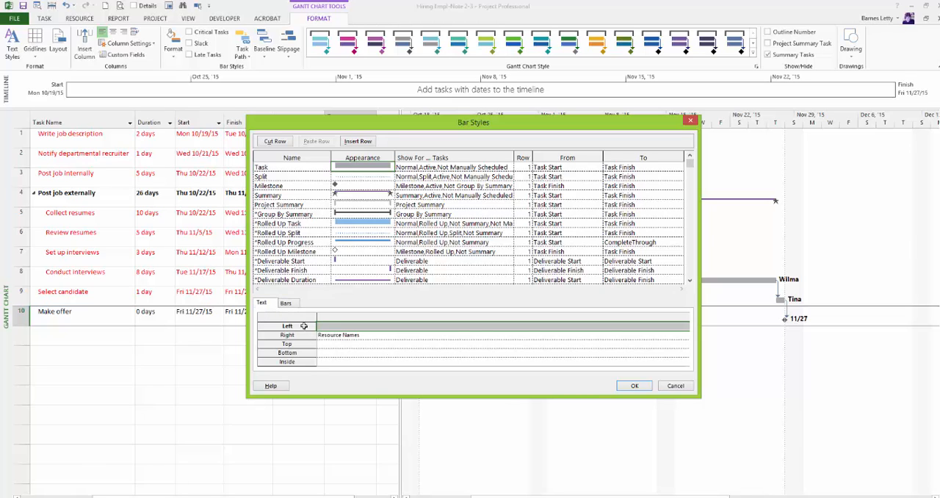
{"action": "left_click", "coordinate": [327, 325]}
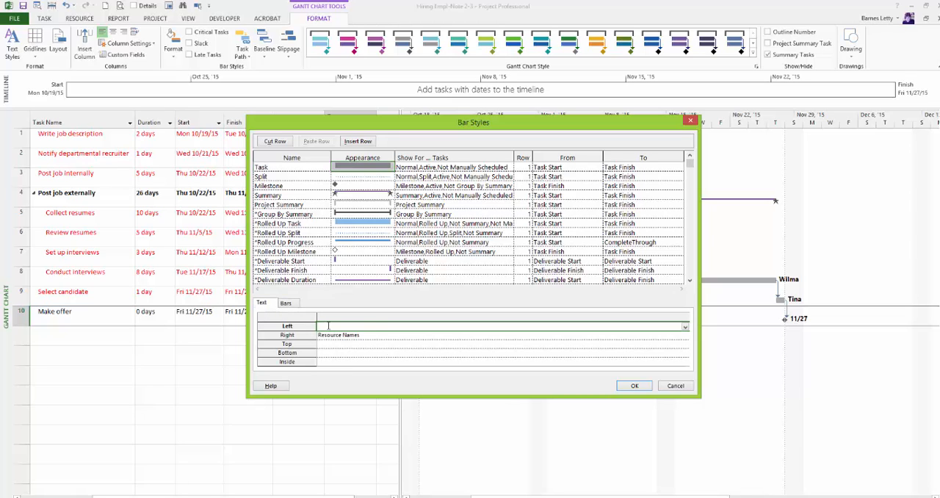
{"action": "type", "text": "Start"}
{"action": "key", "text": "Return"}
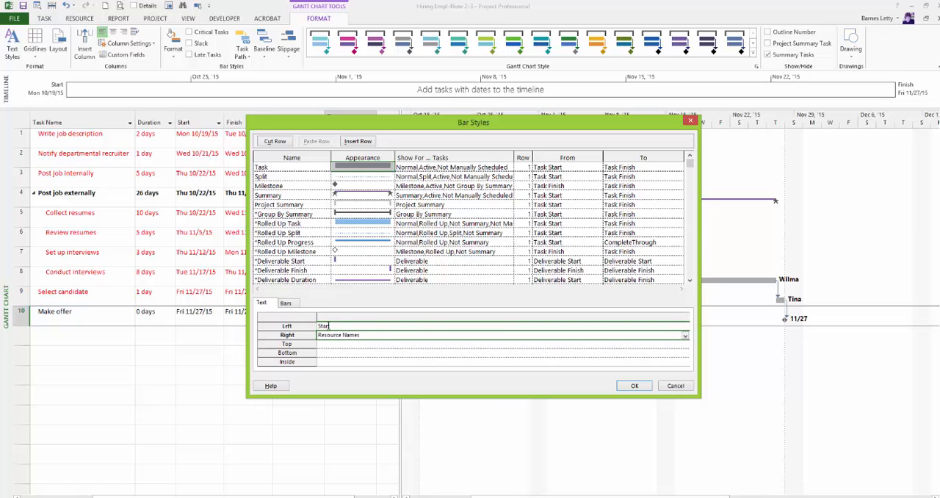
{"action": "left_click", "coordinate": [635, 386]}
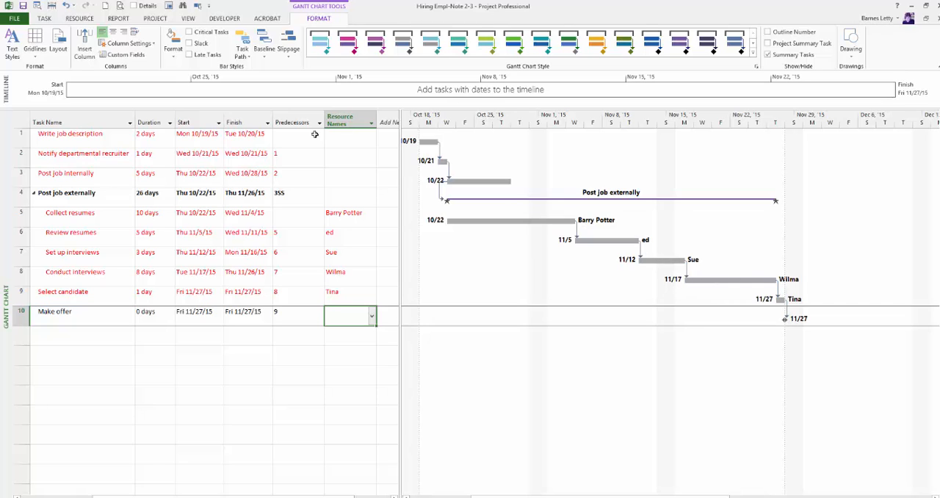
Have the Task bar style show the Name field as text inside its bars, and apply it
{"action": "left_click", "coordinate": [173, 45]}
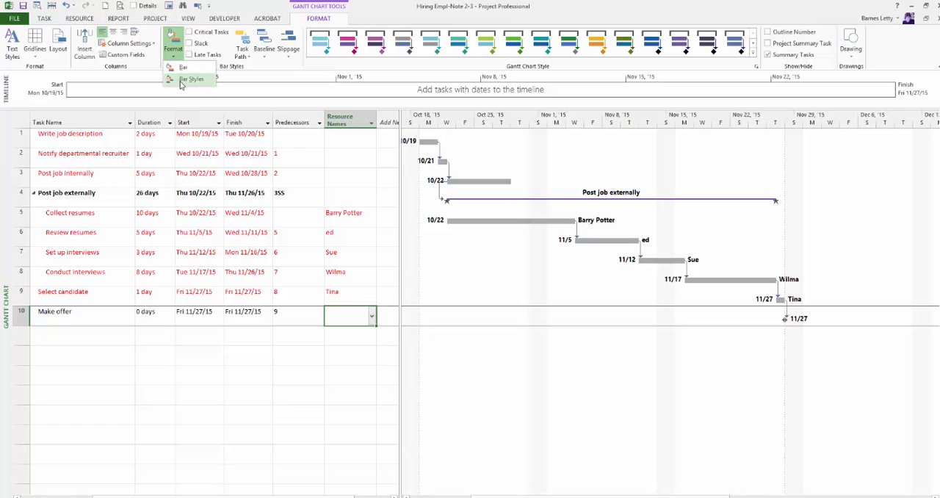
{"action": "left_click", "coordinate": [181, 82]}
{"action": "left_click", "coordinate": [266, 304]}
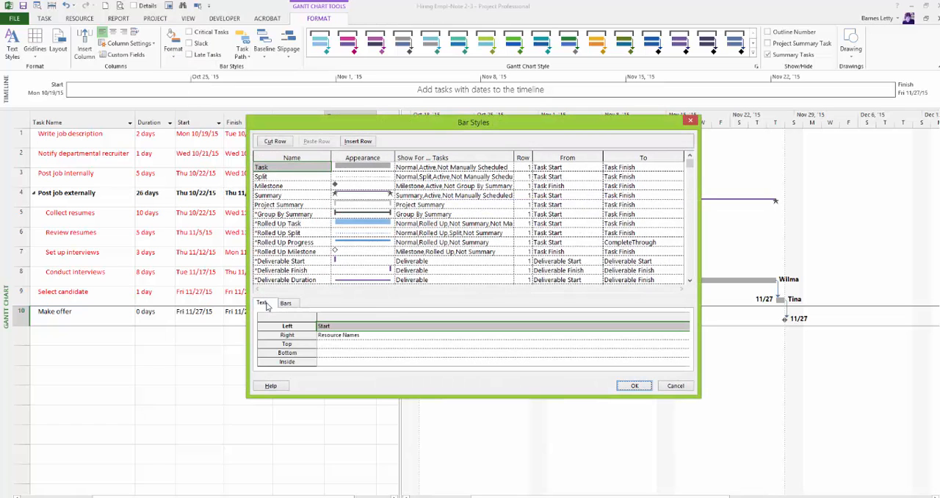
{"action": "left_click", "coordinate": [332, 362]}
{"action": "type", "text": "Name"}
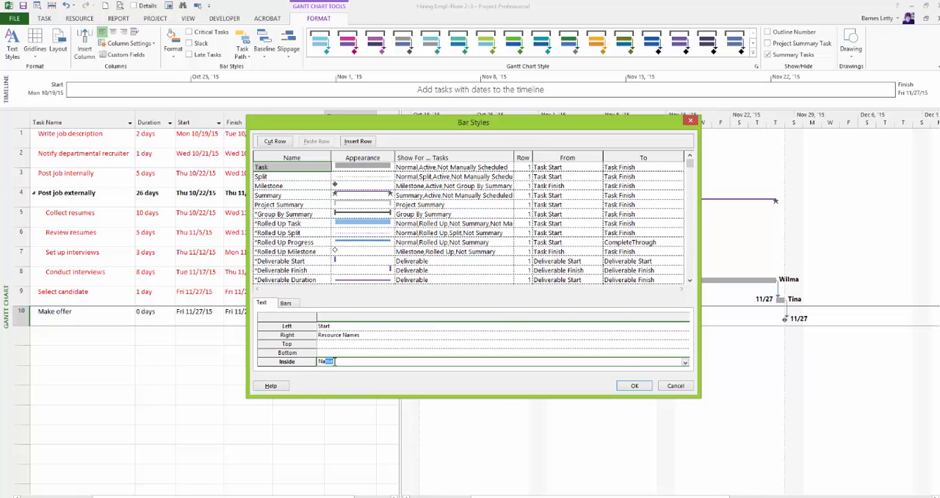
{"action": "left_click", "coordinate": [632, 386]}
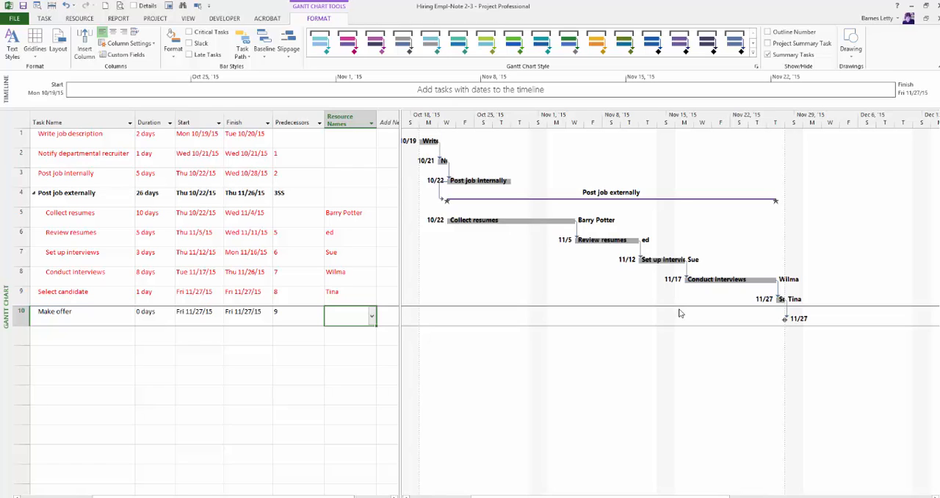
Turn on the critical task highlighting for the Gantt bars and switch it off again
{"action": "left_click", "coordinate": [189, 33]}
{"action": "left_click", "coordinate": [202, 36]}
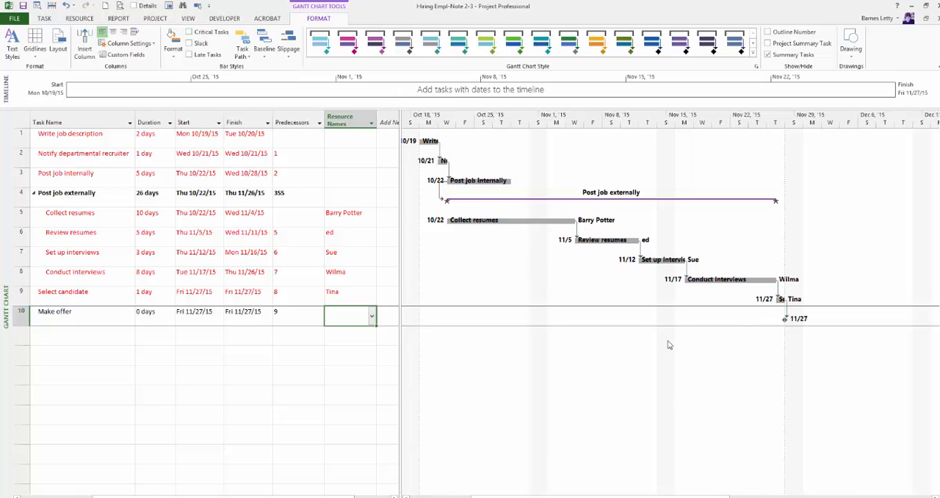
Format the Collect resumes task's individual Gantt bar with a dark gold middle color
{"action": "double_click", "coordinate": [514, 220]}
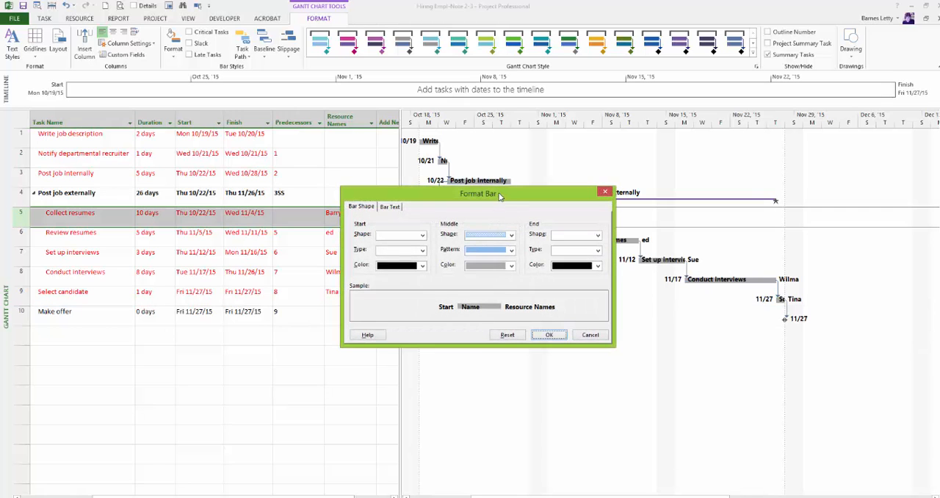
{"action": "left_click_drag", "start_coordinate": [499, 195], "coordinate": [340, 166]}
{"action": "left_click", "coordinate": [340, 240]}
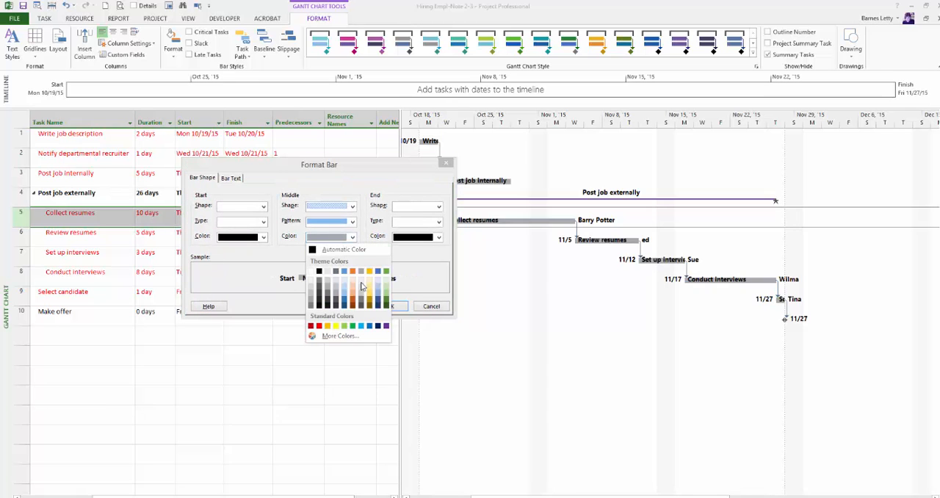
{"action": "left_click", "coordinate": [374, 305]}
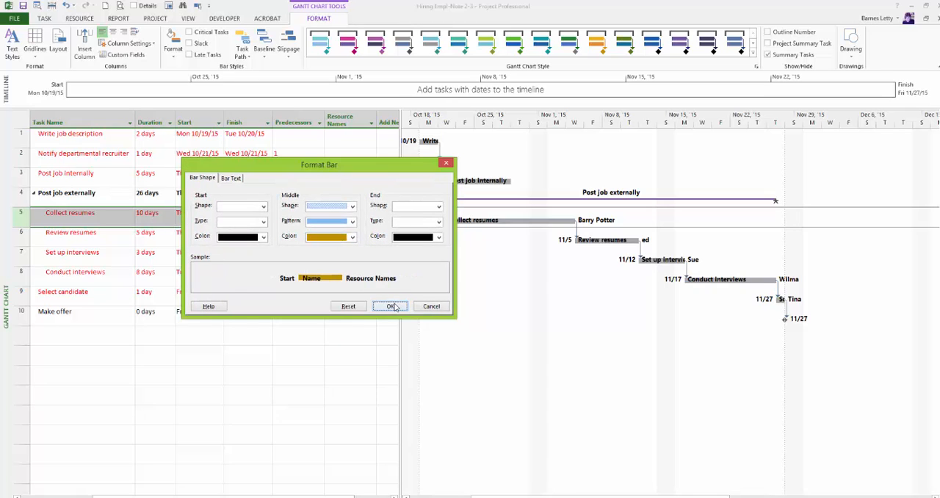
{"action": "left_click", "coordinate": [390, 307]}
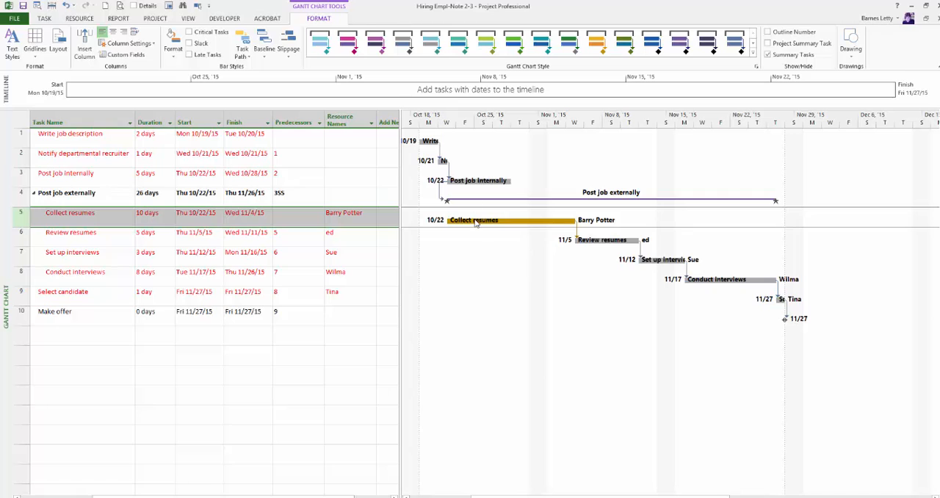
{"action": "left_click", "coordinate": [78, 214]}
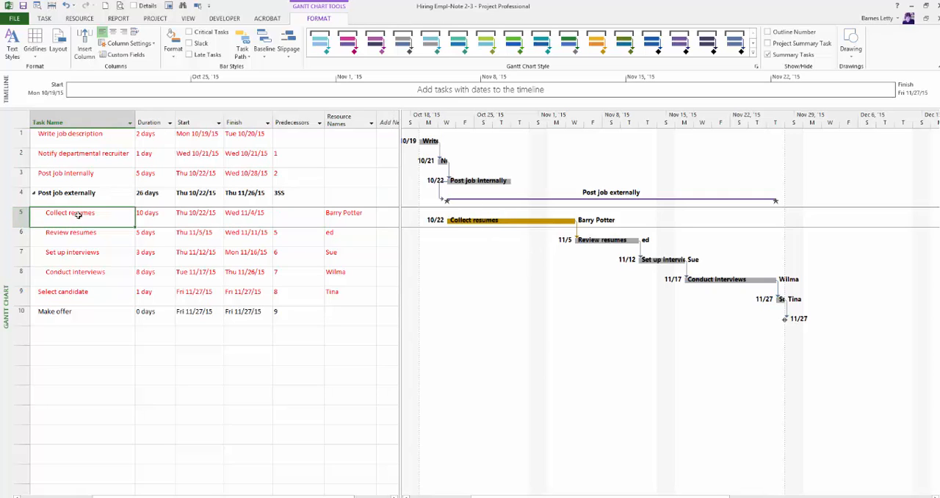